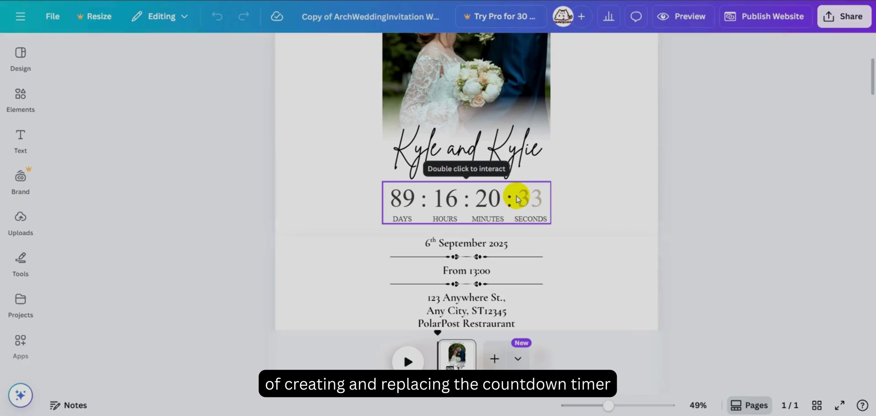
# Ungroup the countdown embed and replace its link with the pasted TickCounter URL.
pyautogui.click(518, 199)
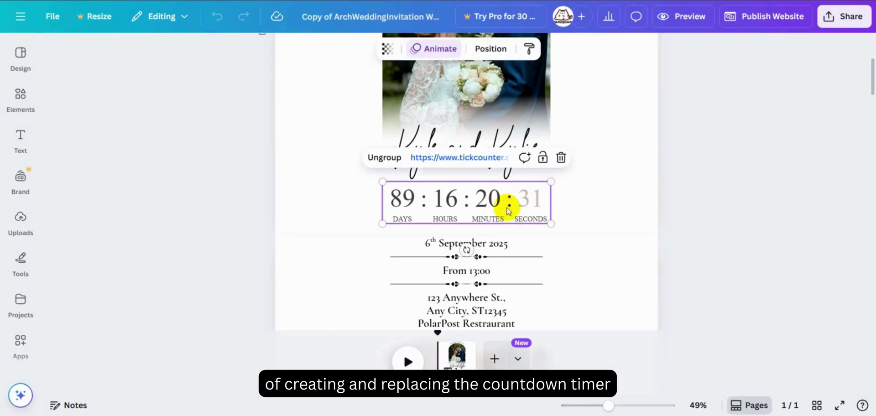
pyautogui.click(396, 160)
pyautogui.click(492, 201)
pyautogui.click(475, 158)
pyautogui.write('https://www.tickcounter.com/countdown/7457283/my-countdown')
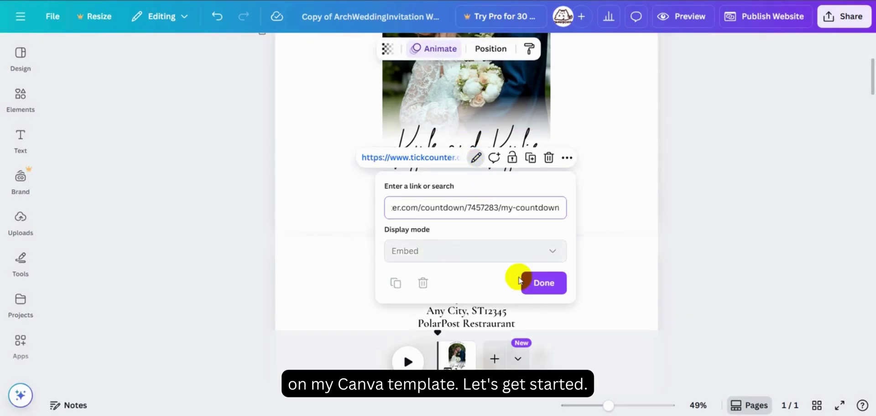
pyautogui.click(522, 282)
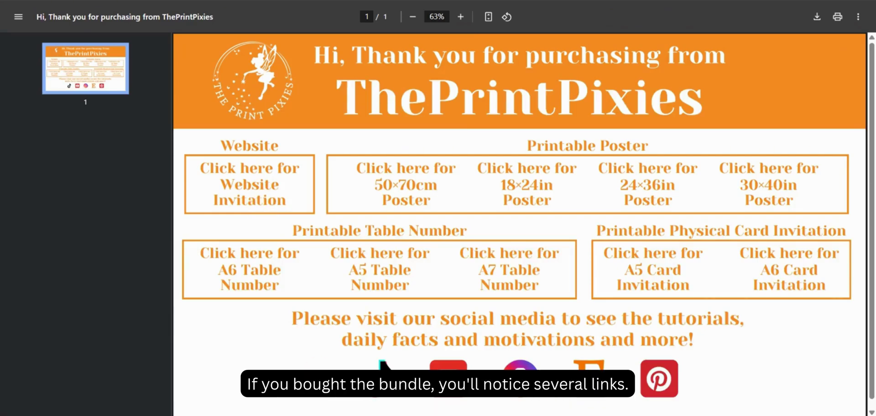
# Open the Website Invitation template link and scroll down the shared template page.
pyautogui.click(246, 188)
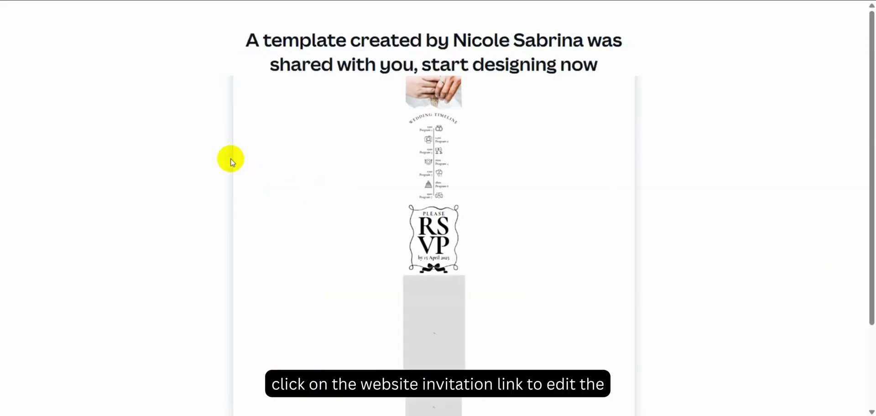
pyautogui.scroll(-3, 209, 156)
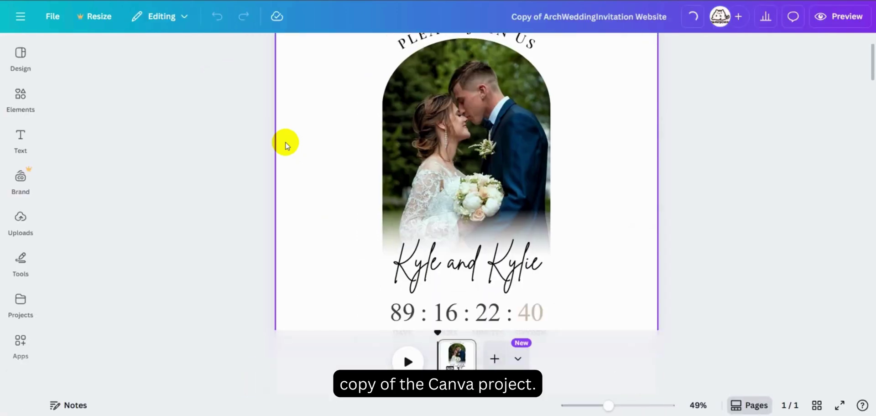
pyautogui.scroll(-3, 287, 143)
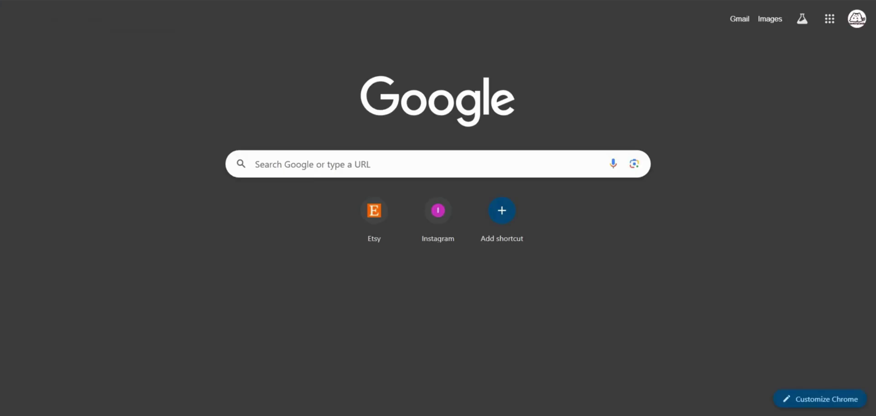
# Search for 'tick-counter', browse the Etsy shop listings, then open the TickCounter countdown maker.
pyautogui.click(291, 172)
pyautogui.write('tick-')
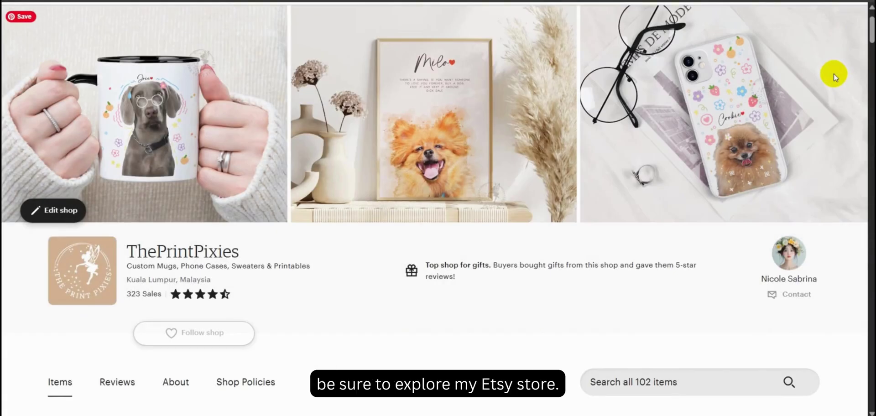
pyautogui.scroll(-7, 834, 73)
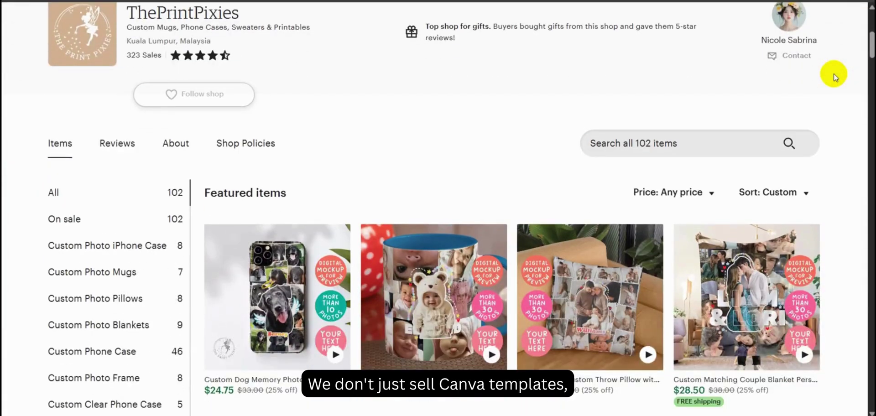
pyautogui.scroll(-6, 834, 73)
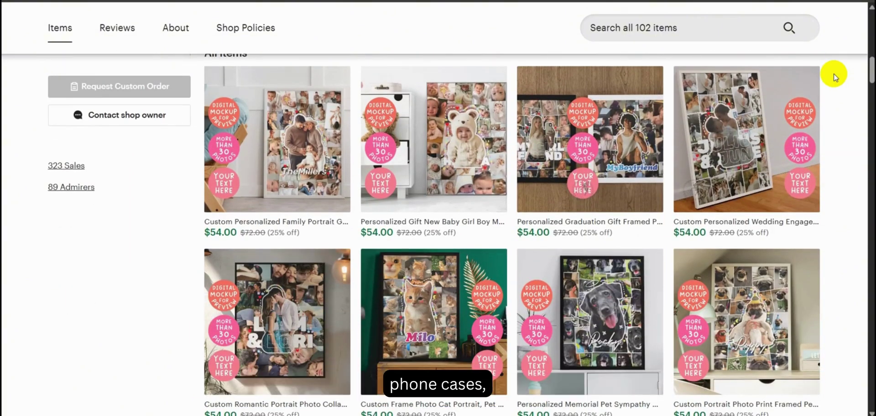
pyautogui.scroll(-5, 833, 73)
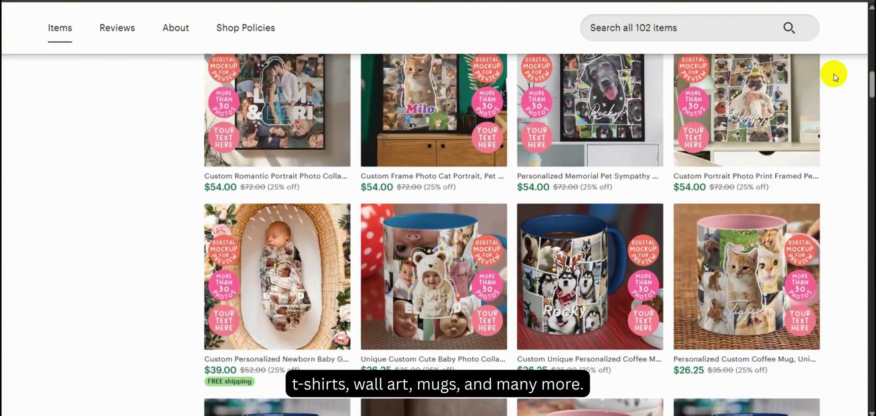
pyautogui.scroll(-6, 834, 73)
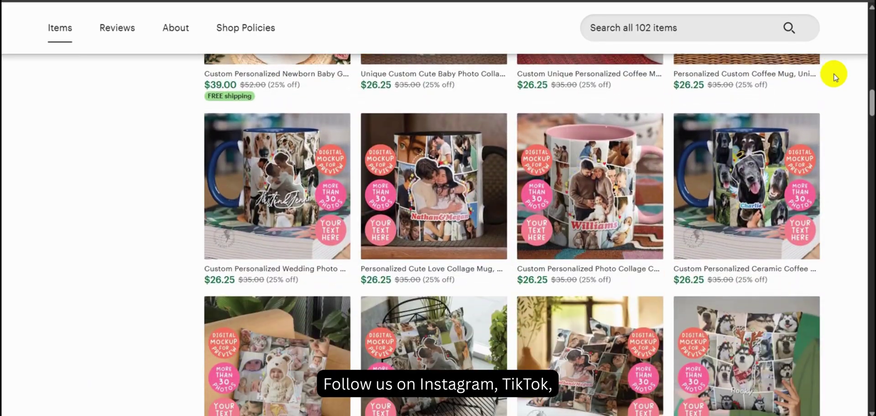
pyautogui.scroll(-8, 834, 73)
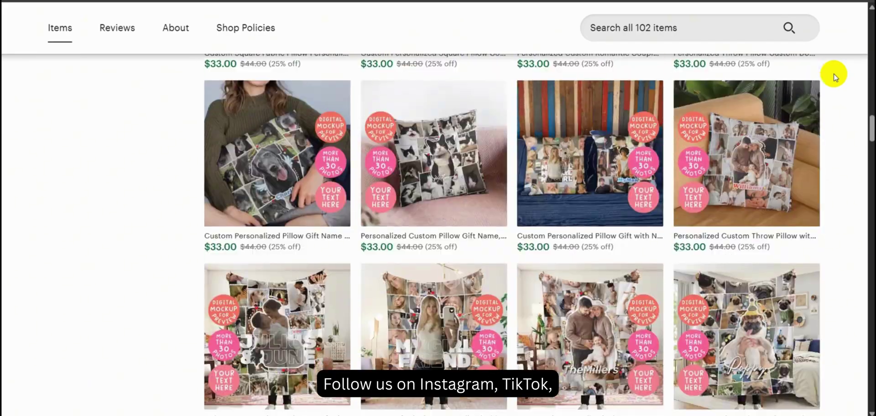
pyautogui.scroll(-5, 834, 73)
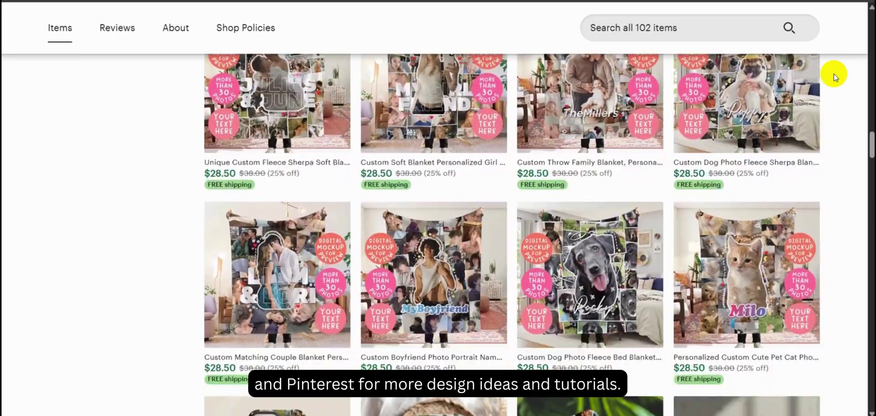
pyautogui.scroll(-2, 834, 73)
pyautogui.scroll(-7, 834, 73)
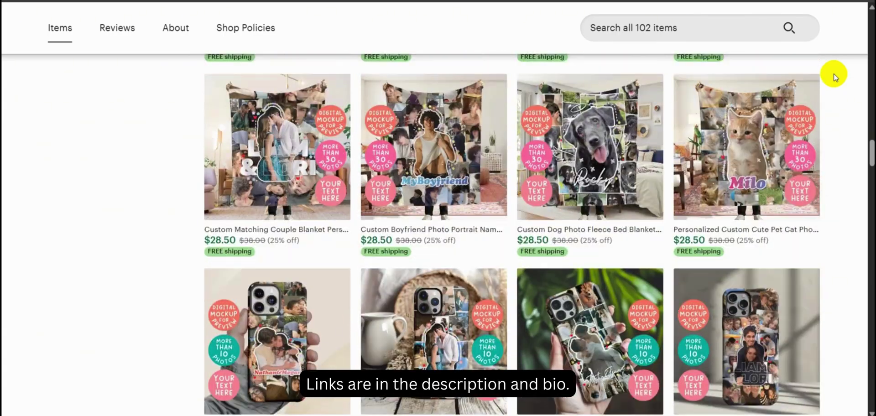
pyautogui.scroll(-2, 834, 73)
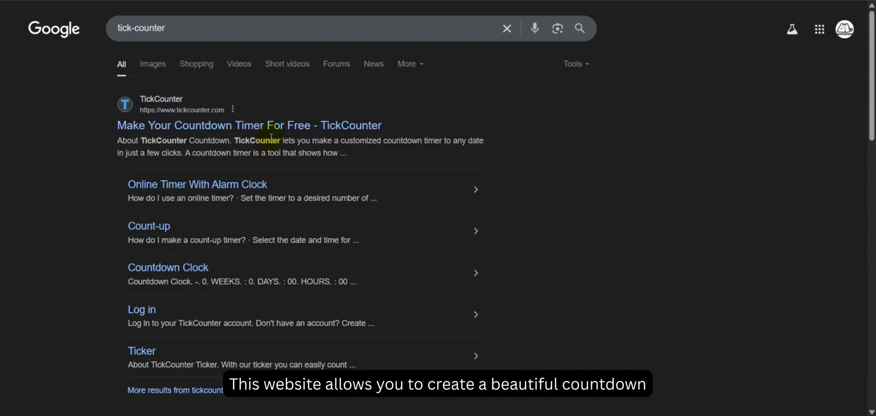
pyautogui.click(275, 134)
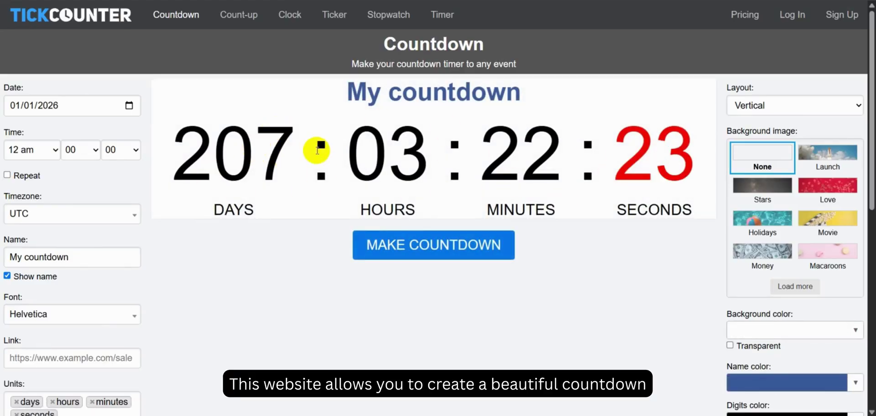
# Set the countdown date to 25/09/2025 and the event hour to 1 pm.
pyautogui.click(14, 105)
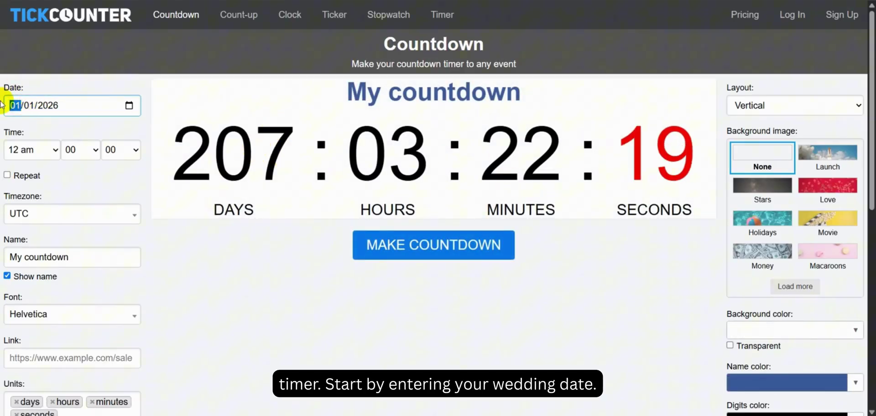
pyautogui.write('25/09/2025')
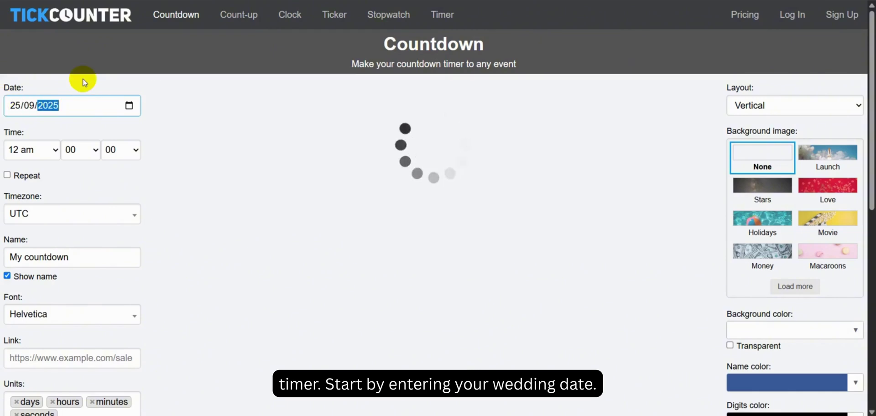
pyautogui.click(49, 156)
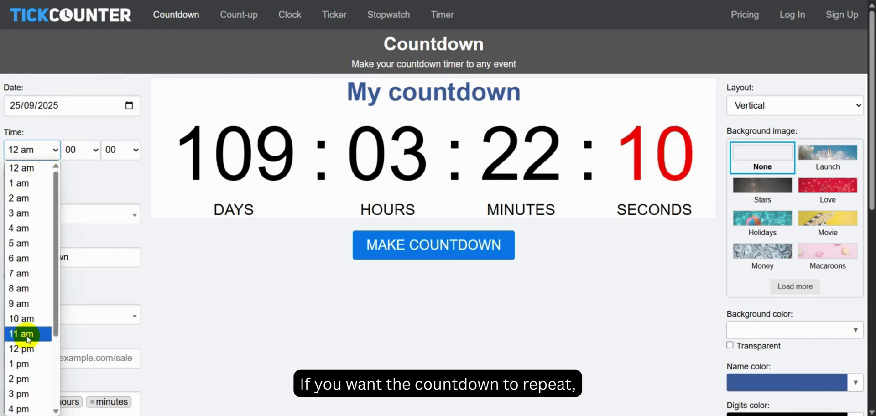
pyautogui.click(18, 364)
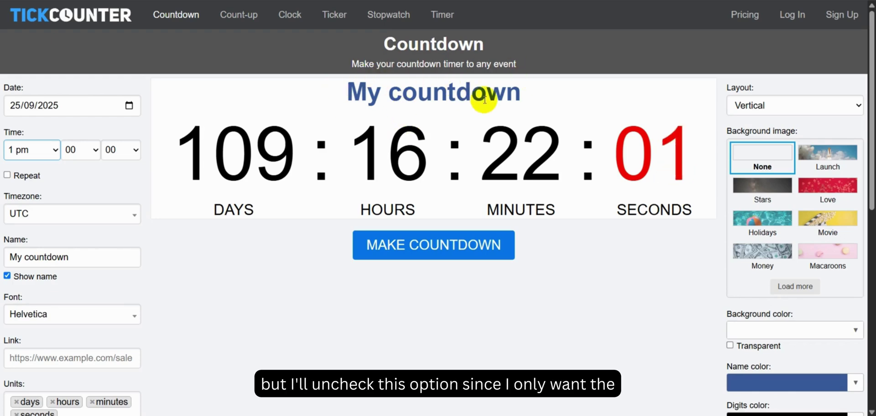
# Turn off Show name to hide the 'My countdown' title and set the font to Times New Roman.
pyautogui.click(8, 277)
pyautogui.scroll(-1, 57, 277)
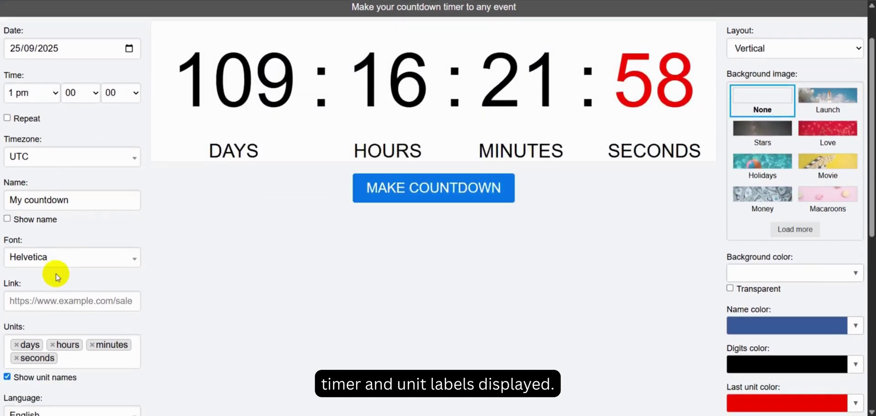
pyautogui.click(64, 258)
pyautogui.scroll(-5, 60, 327)
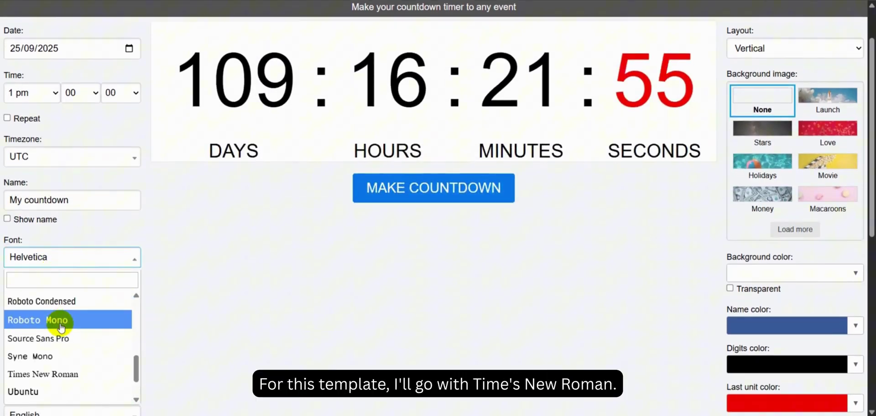
pyautogui.scroll(-4, 60, 327)
pyautogui.click(18, 272)
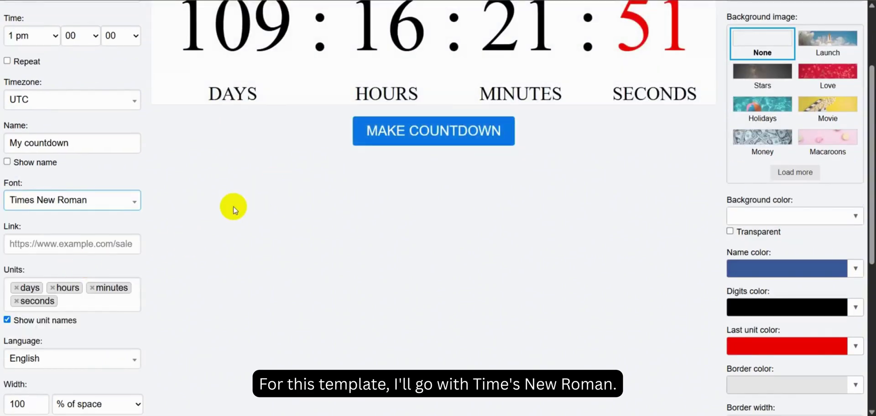
pyautogui.scroll(-1, 209, 229)
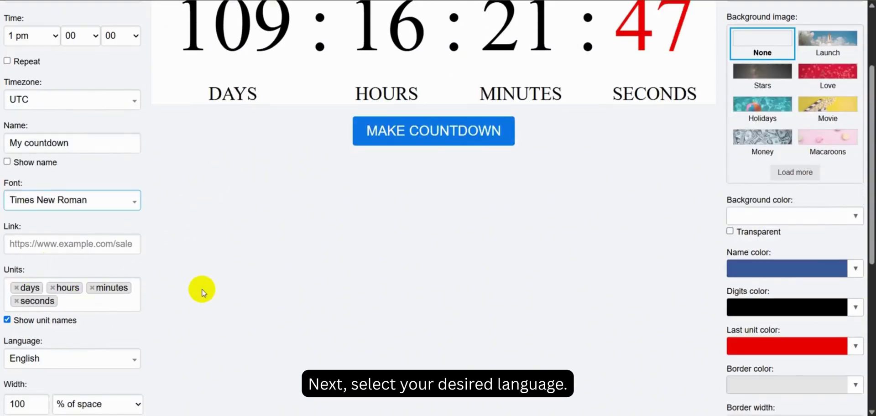
pyautogui.scroll(-1, 188, 294)
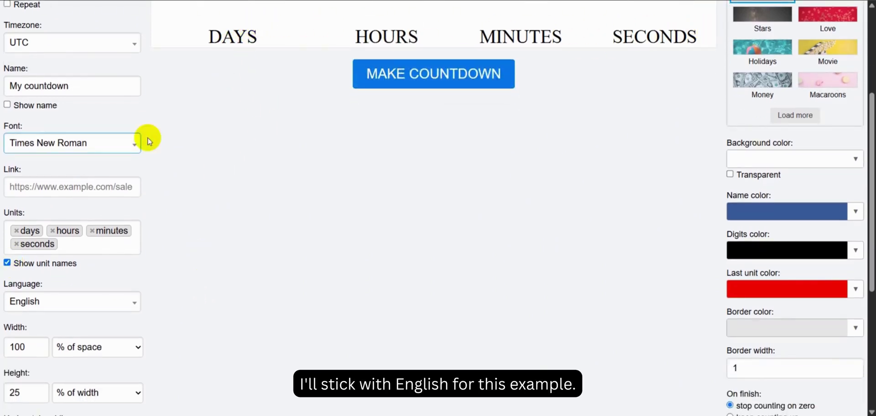
pyautogui.scroll(-1, 133, 183)
pyautogui.scroll(3, 502, 244)
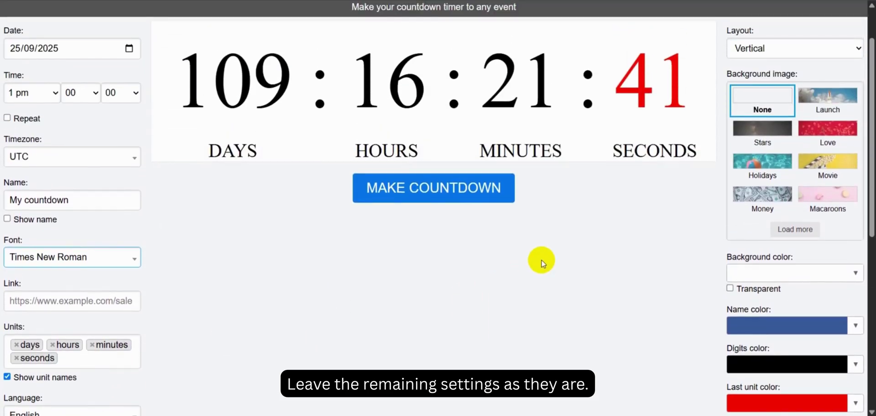
# Set the digits colour to a dark grey.
pyautogui.click(759, 365)
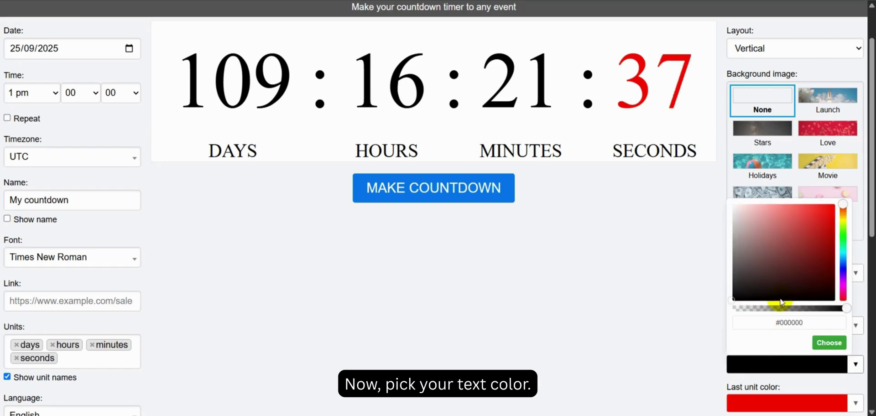
pyautogui.moveTo(754, 225); pyautogui.dragTo(747, 270)
pyautogui.click(845, 218)
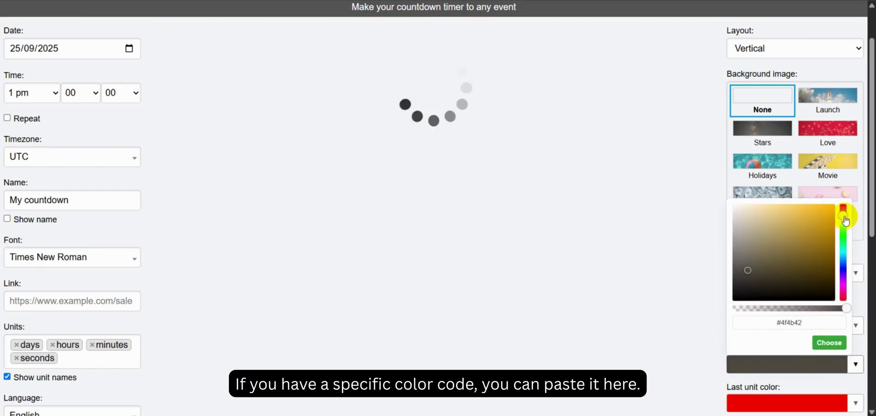
pyautogui.click(765, 322)
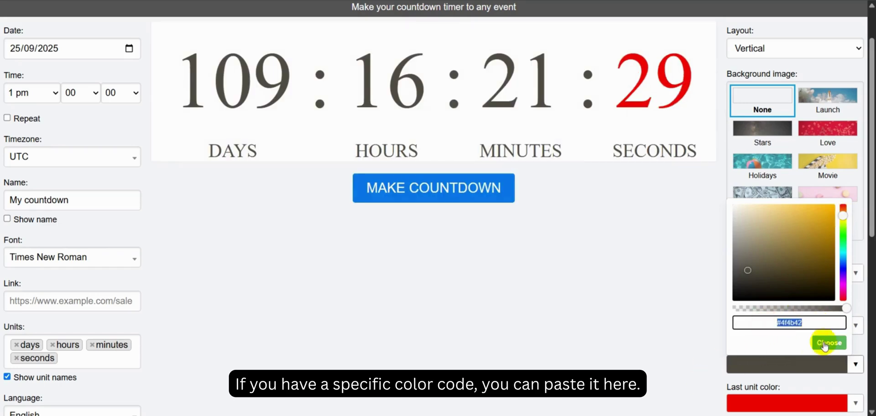
pyautogui.click(743, 280)
pyautogui.click(680, 282)
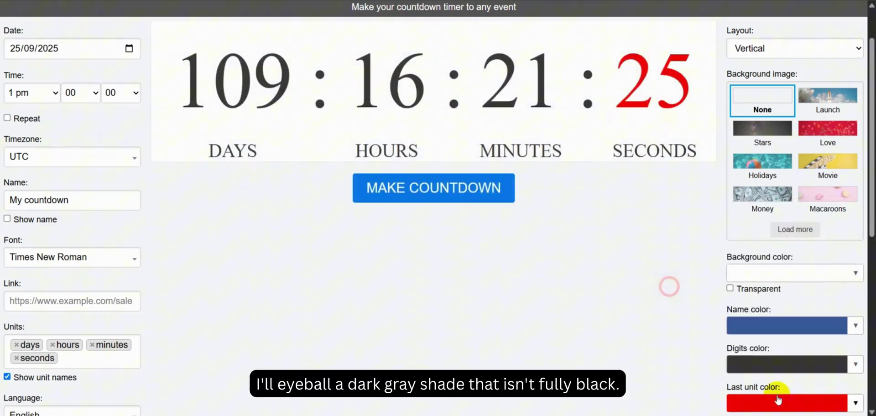
# Change the last-unit (seconds) colour from red to a pale greyish tan.
pyautogui.scroll(-1, 778, 356)
pyautogui.click(779, 347)
pyautogui.click(754, 230)
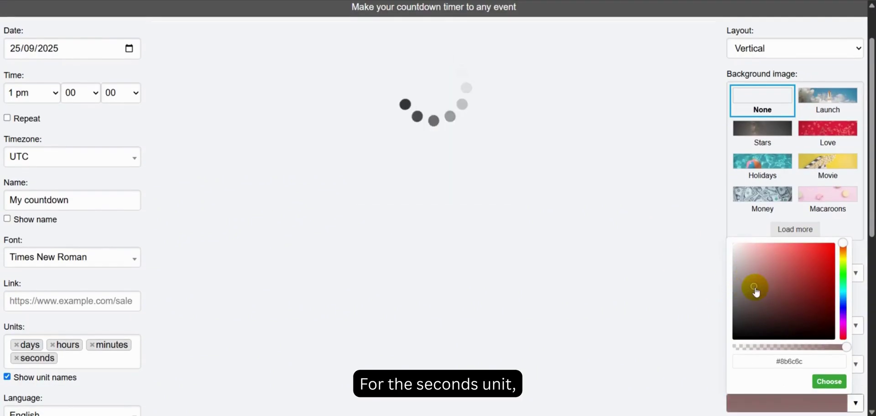
pyautogui.click(843, 253)
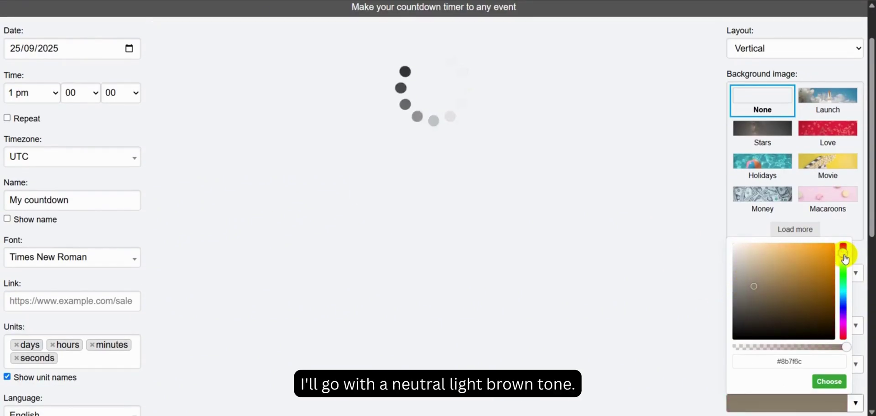
pyautogui.moveTo(738, 279); pyautogui.dragTo(752, 271)
pyautogui.click(845, 254)
pyautogui.click(768, 268)
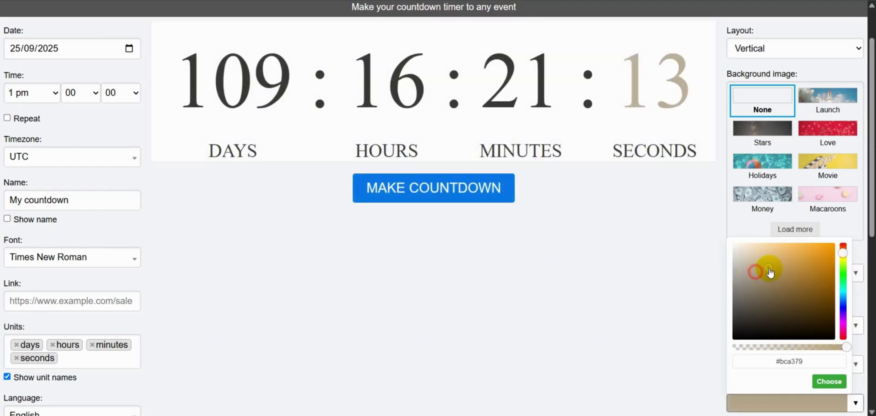
pyautogui.click(845, 253)
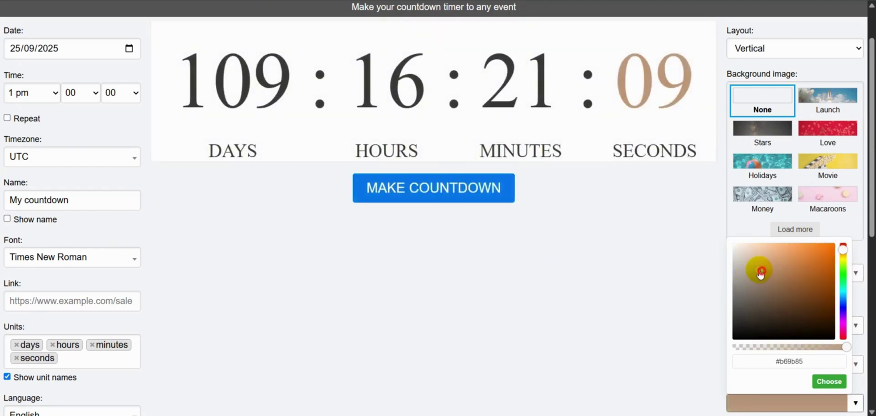
pyautogui.click(754, 267)
# Make the countdown background transparent and set the border colour to fully transparent.
pyautogui.click(622, 295)
pyautogui.scroll(-1, 624, 301)
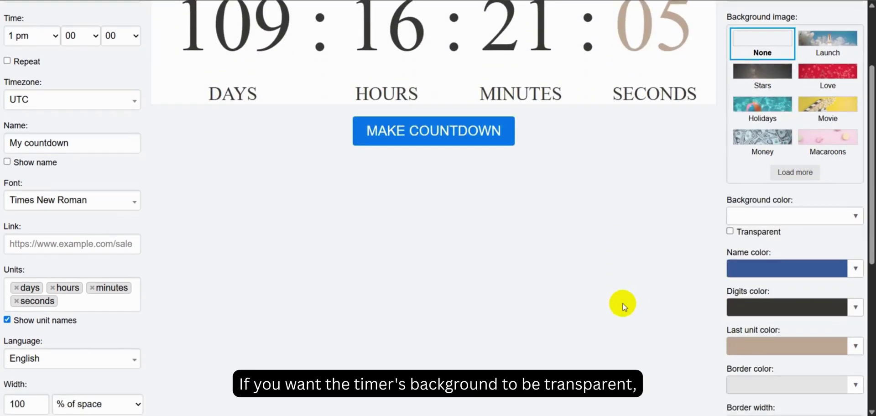
pyautogui.click(730, 232)
pyautogui.scroll(-2, 730, 234)
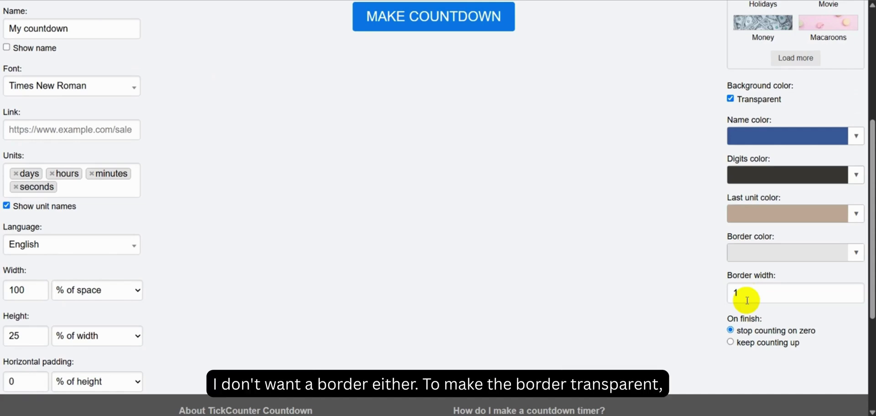
pyautogui.click(767, 250)
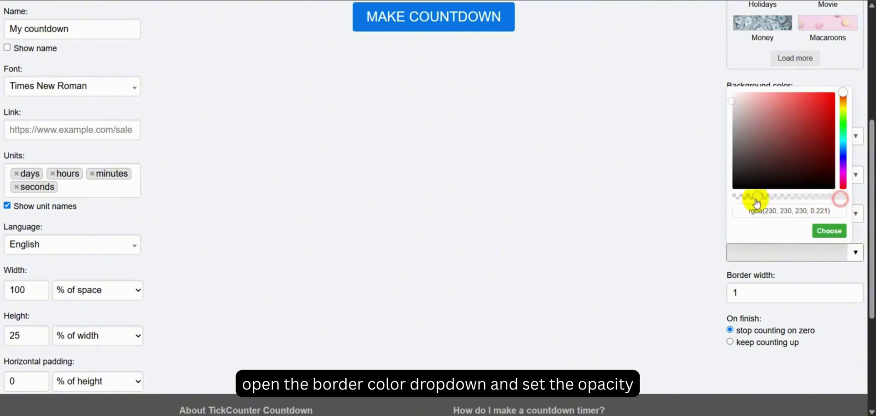
pyautogui.click(818, 232)
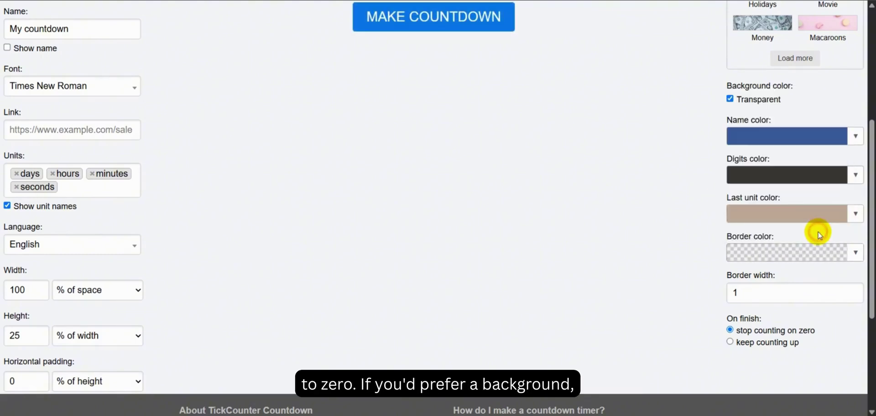
pyautogui.scroll(5, 680, 238)
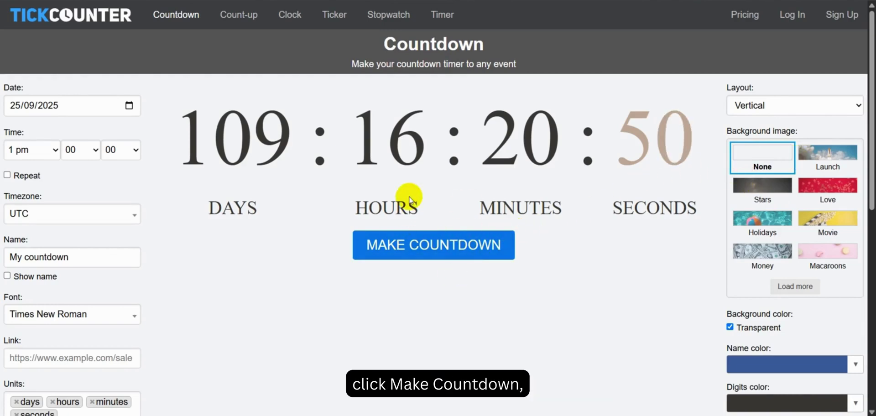
# Make the countdown, open its full-page share view and copy that page's address.
pyautogui.click(426, 245)
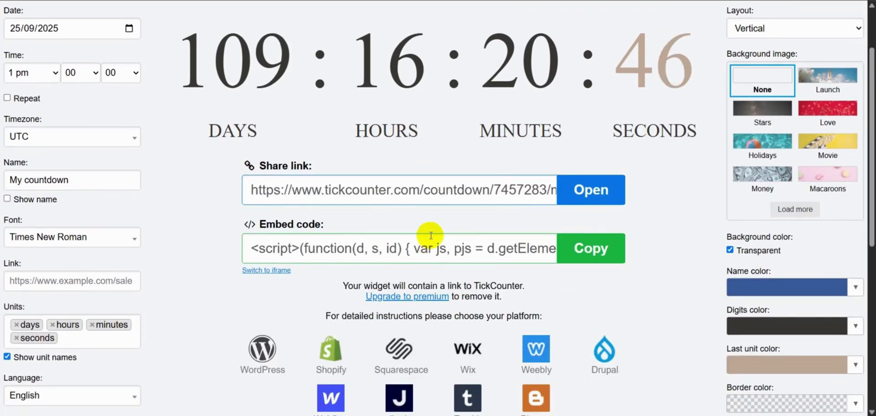
pyautogui.click(591, 189)
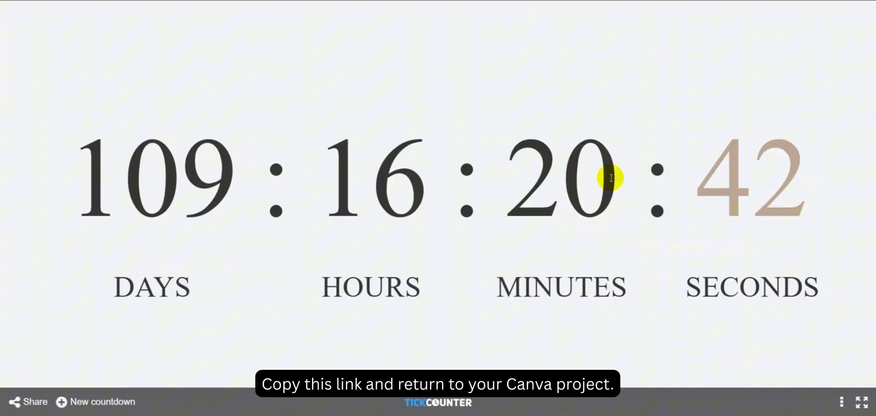
pyautogui.rightClick(137, 1)
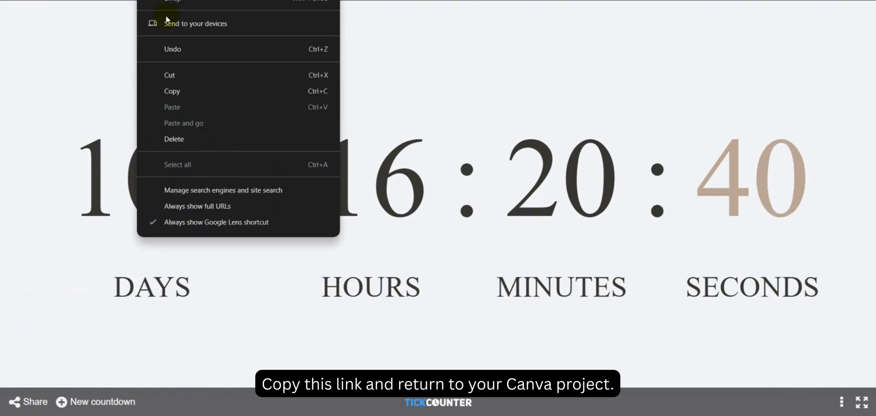
pyautogui.click(181, 90)
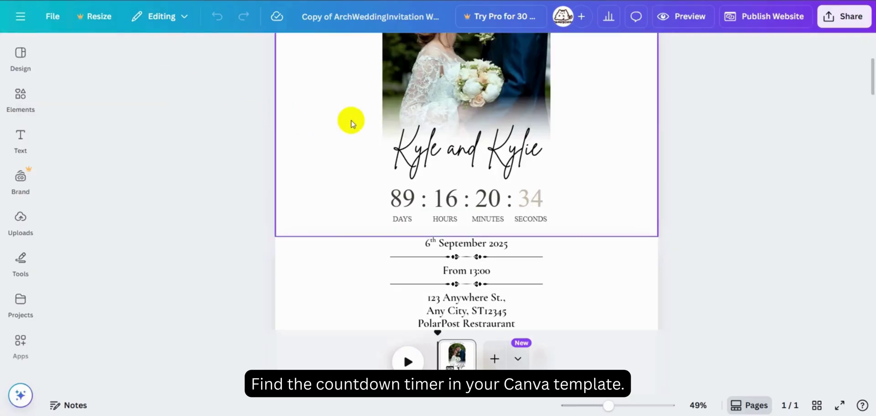
# Ungroup the timer from its cover box and paste the new countdown address into the embed's link.
pyautogui.click(509, 210)
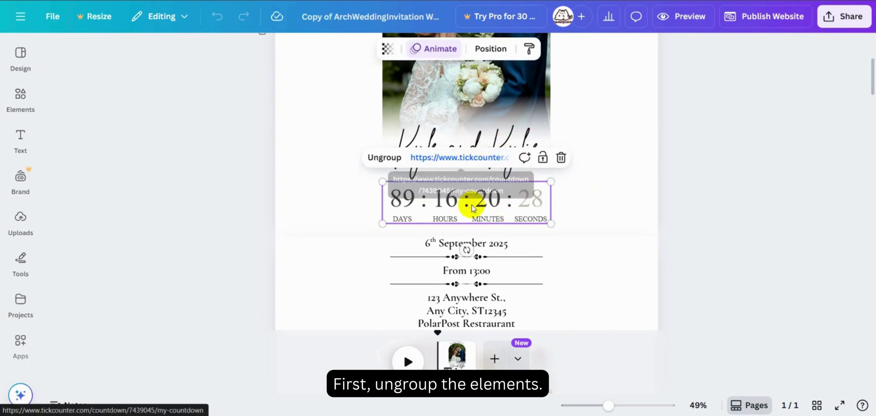
pyautogui.click(397, 163)
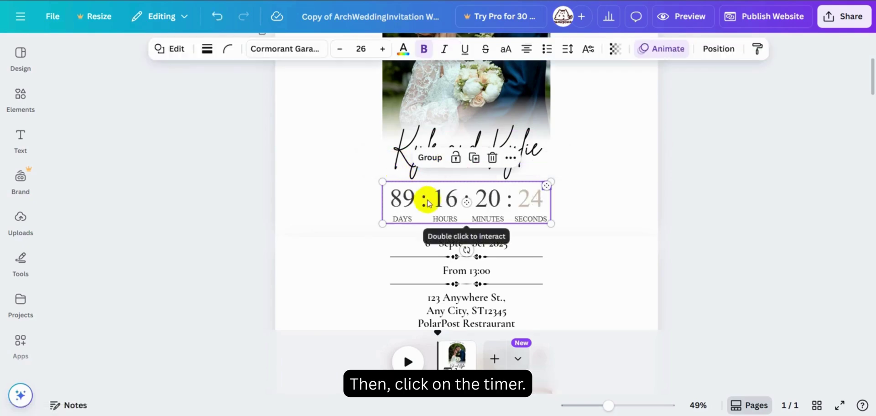
pyautogui.click(475, 216)
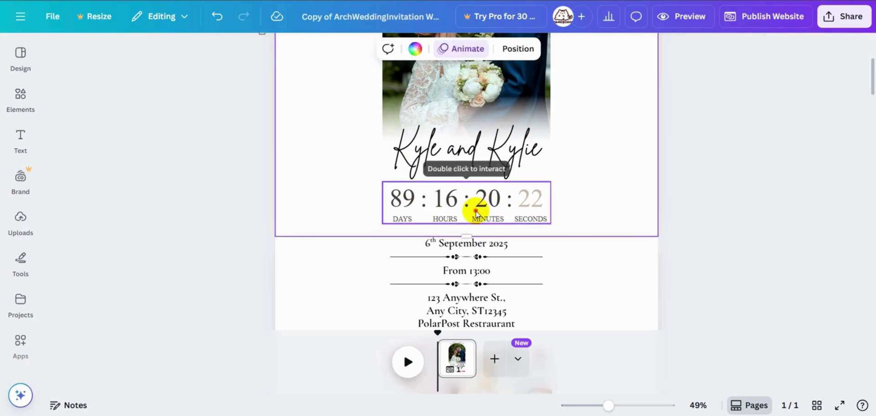
pyautogui.click(475, 165)
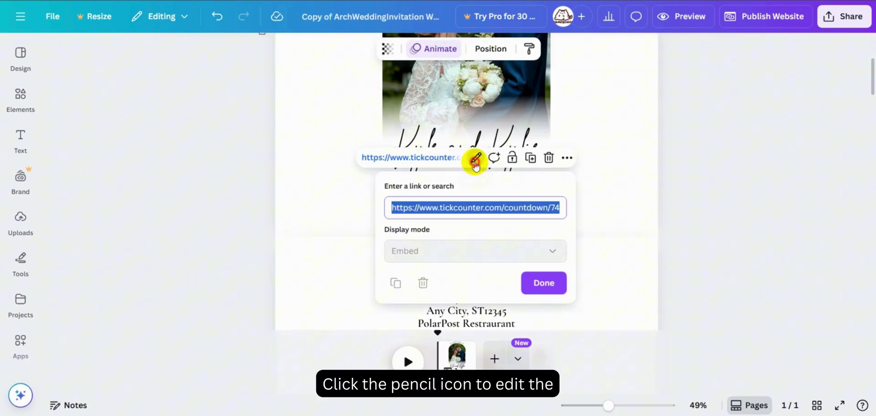
pyautogui.hotkey('ctrl', 'v')
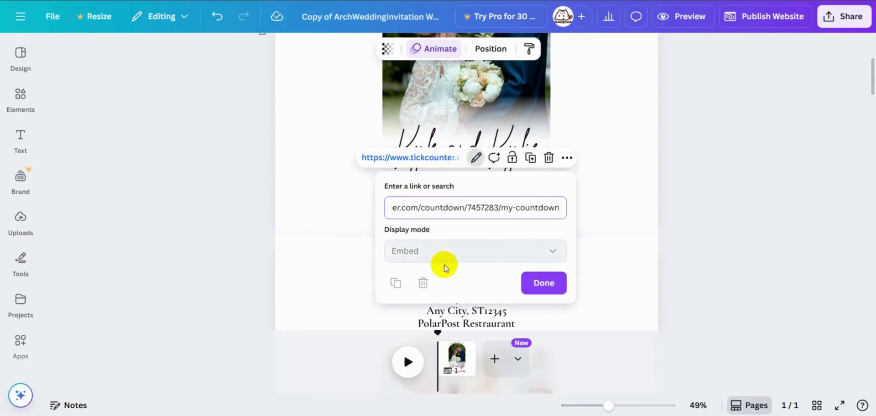
pyautogui.click(541, 275)
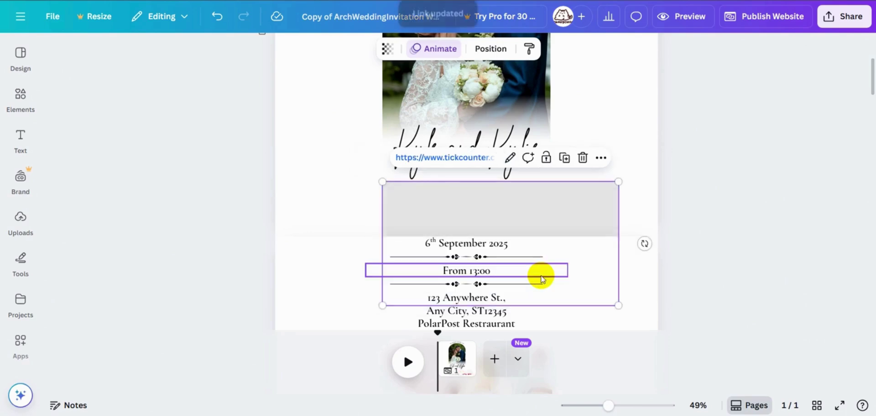
# Enlarge the new countdown timer and centre it beneath the couple's names above the date.
pyautogui.click(767, 212)
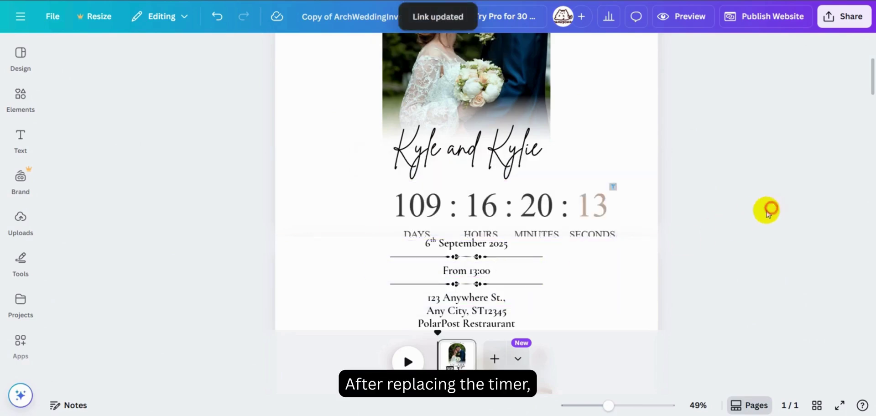
pyautogui.click(528, 228)
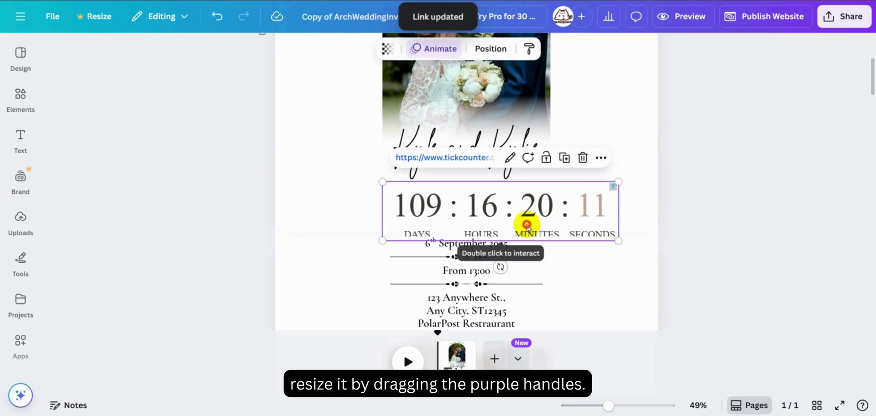
pyautogui.moveTo(617, 181); pyautogui.dragTo(551, 199)
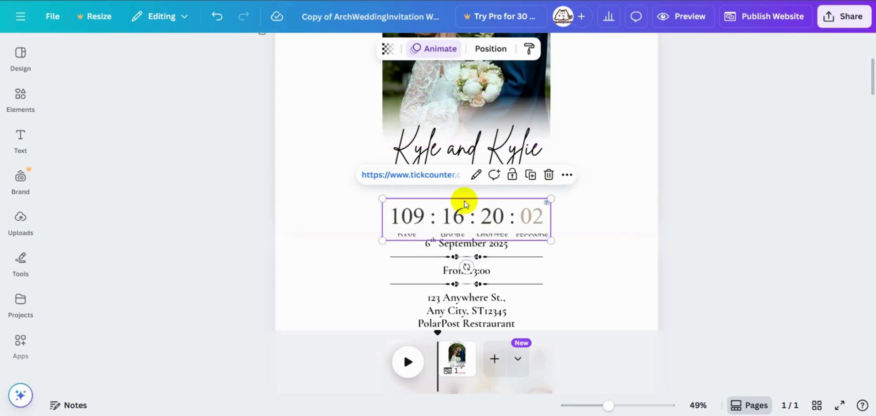
pyautogui.moveTo(464, 222); pyautogui.dragTo(463, 200)
pyautogui.moveTo(386, 195); pyautogui.dragTo(368, 183)
pyautogui.moveTo(553, 229); pyautogui.dragTo(563, 231)
pyautogui.moveTo(498, 212); pyautogui.dragTo(500, 213)
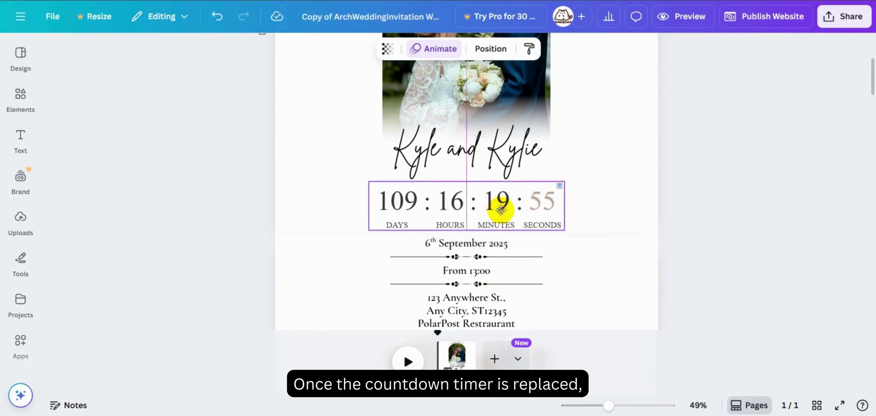
pyautogui.click(581, 189)
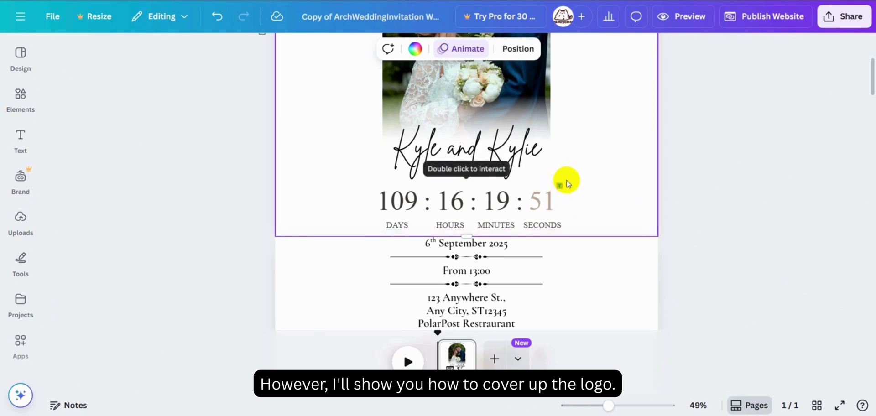
# In the layer list, move the white cover square to the top layer, delete it, and close the list.
pyautogui.click(518, 48)
pyautogui.click(151, 272)
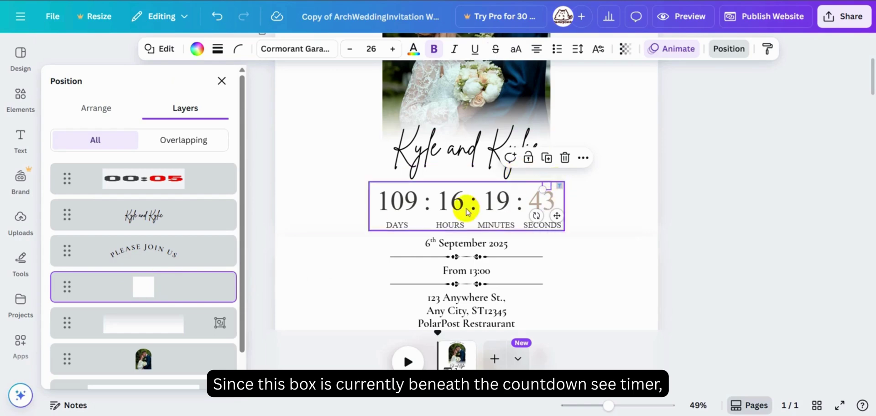
pyautogui.moveTo(152, 288); pyautogui.dragTo(155, 173)
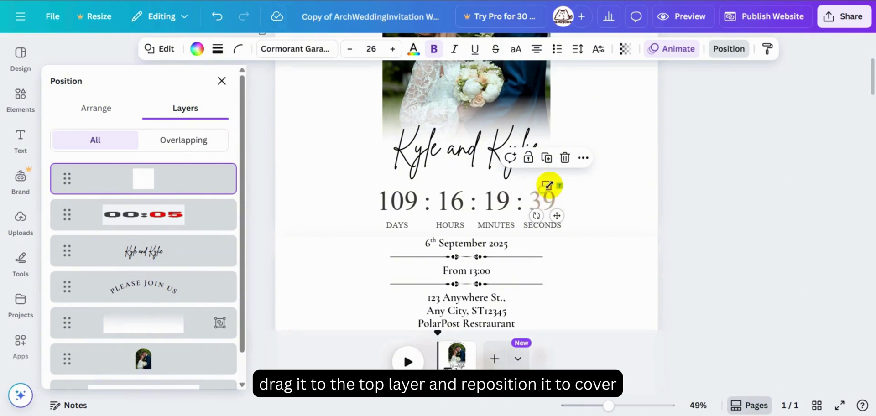
pyautogui.click(565, 158)
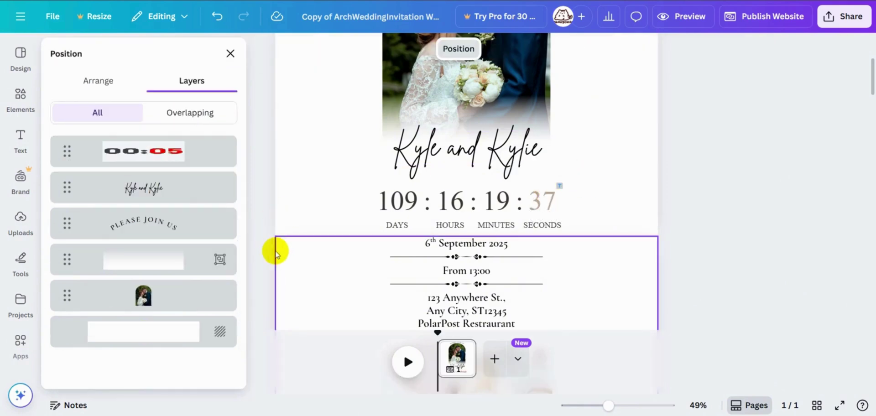
pyautogui.click(276, 253)
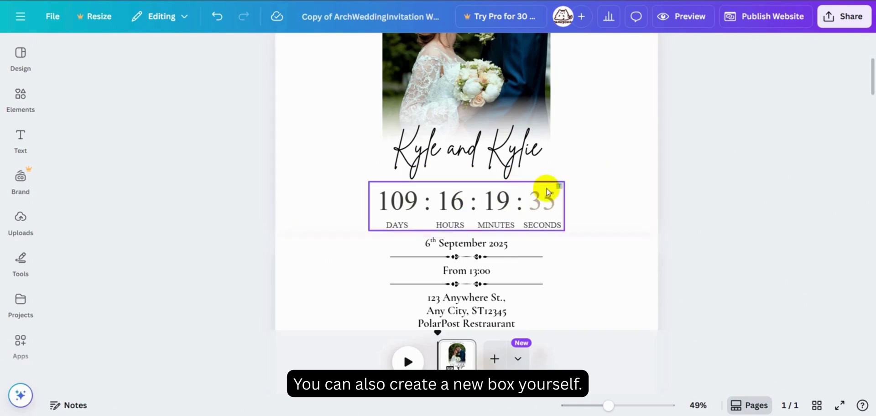
# Add a square from Elements and colour it with the eyedropper to match the white page background.
pyautogui.click(15, 103)
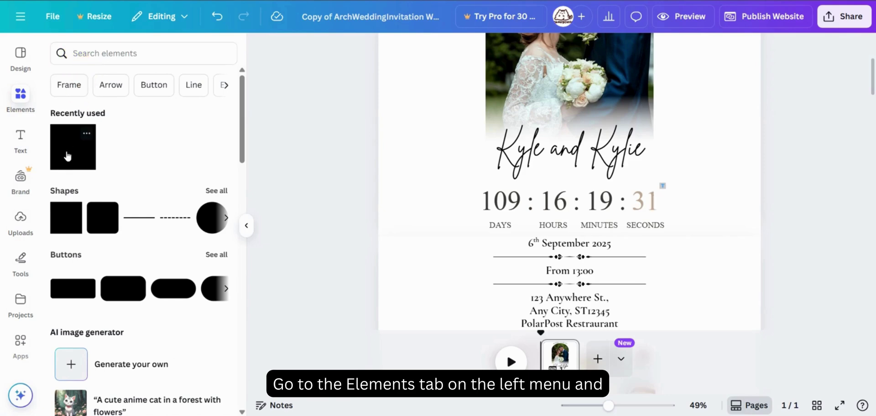
pyautogui.click(67, 156)
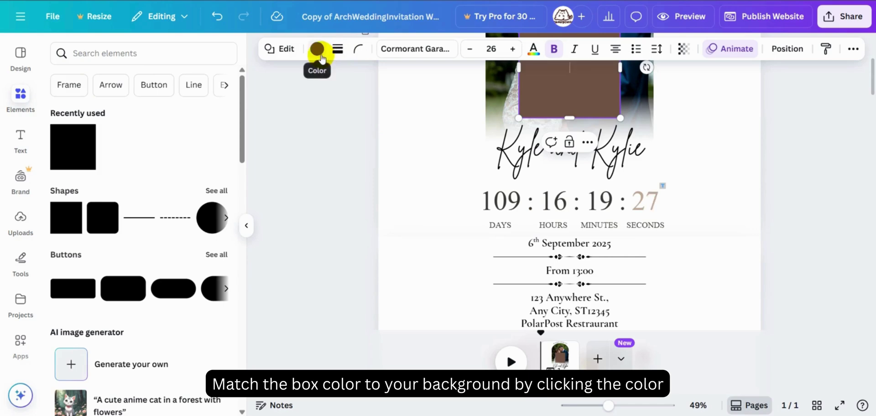
pyautogui.click(321, 55)
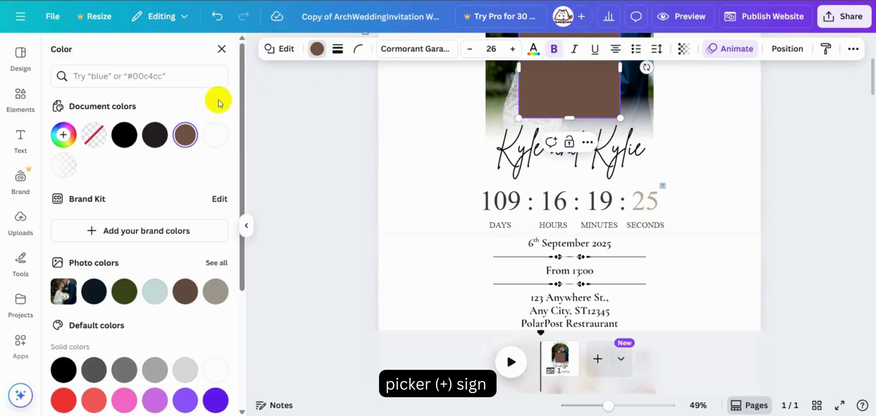
pyautogui.click(62, 144)
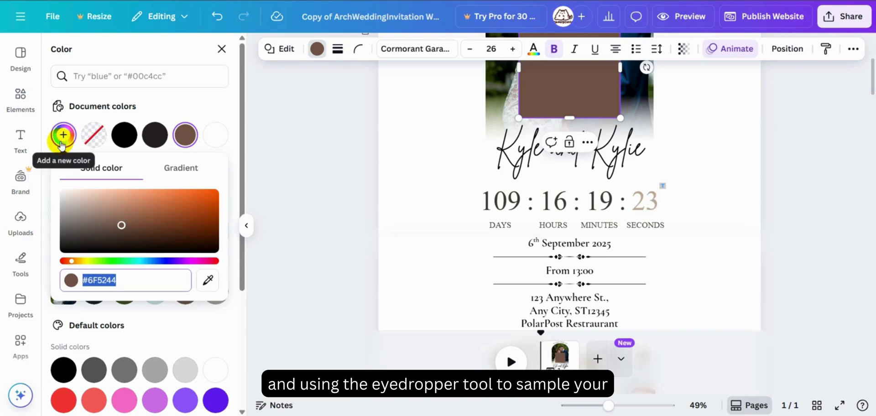
pyautogui.click(208, 280)
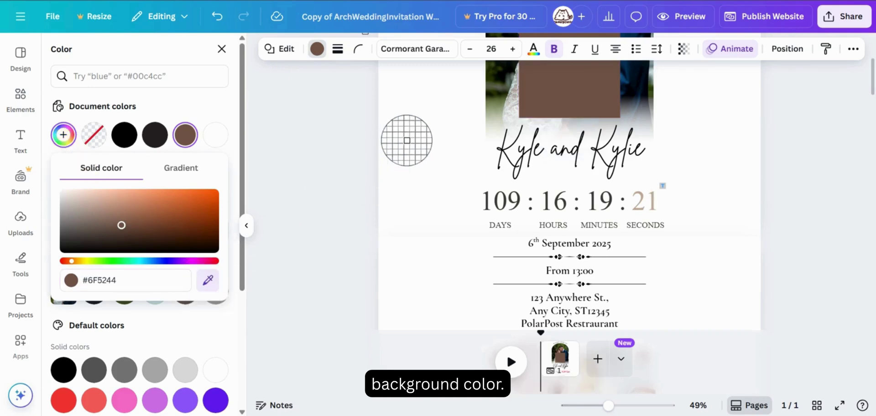
pyautogui.click(438, 137)
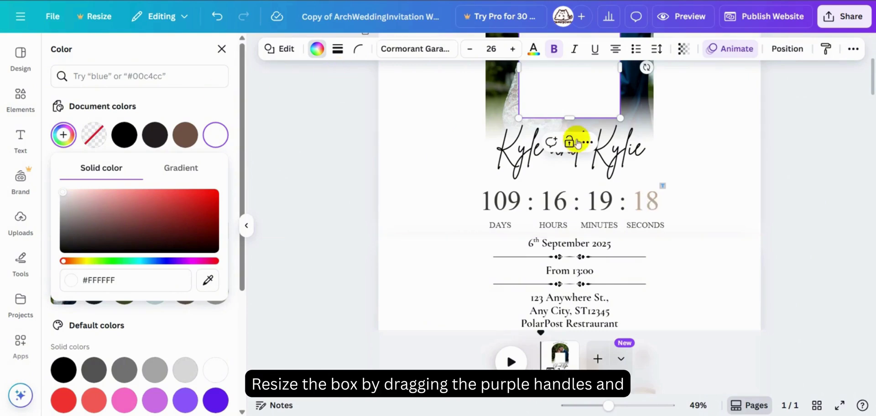
pyautogui.click(582, 98)
# Shrink the white square and place it over the TickCounter logo beside the seconds, zoomed to 95%.
pyautogui.scroll(2, 665, 176)
pyautogui.moveTo(599, 147); pyautogui.dragTo(740, 214)
pyautogui.moveTo(761, 147); pyautogui.dragTo(674, 237)
pyautogui.click(665, 255)
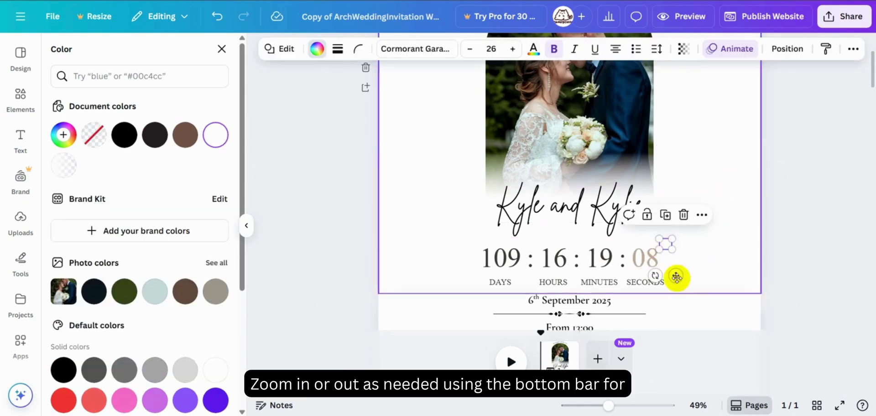
pyautogui.moveTo(609, 406); pyautogui.dragTo(625, 405)
pyautogui.scroll(-5, 715, 323)
pyautogui.hscroll(3, 753, 323)
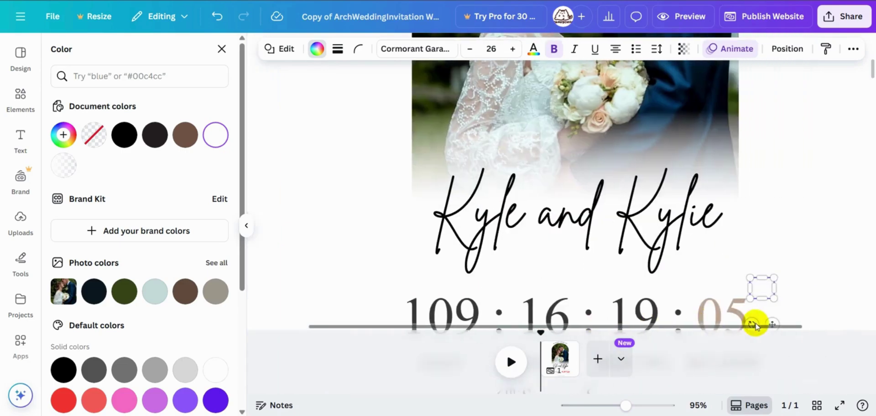
pyautogui.moveTo(707, 289); pyautogui.dragTo(694, 290)
# At 80% zoom, group the countdown with the white square, then ungroup them again.
pyautogui.moveTo(626, 406); pyautogui.dragTo(620, 405)
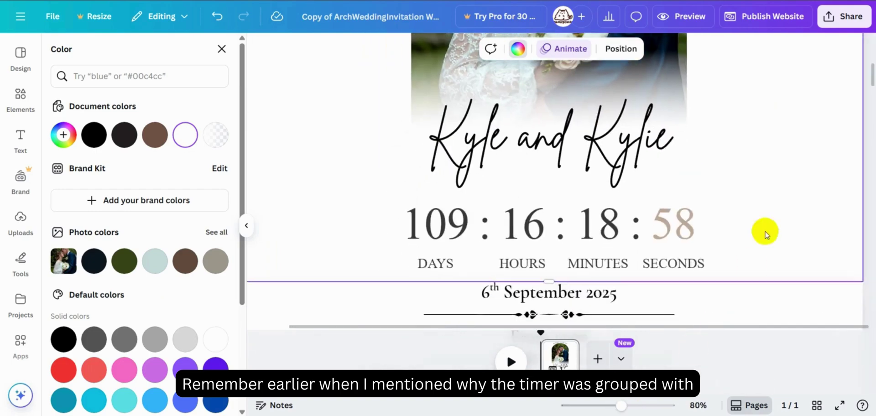
pyautogui.rightClick(601, 239)
pyautogui.click(646, 343)
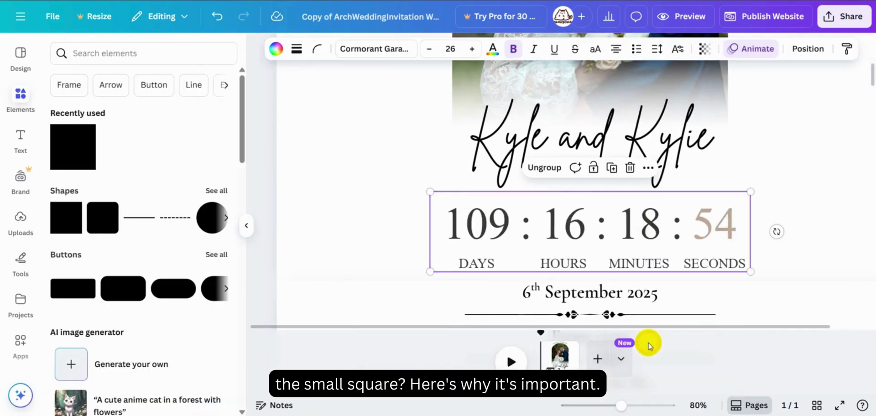
pyautogui.rightClick(705, 223)
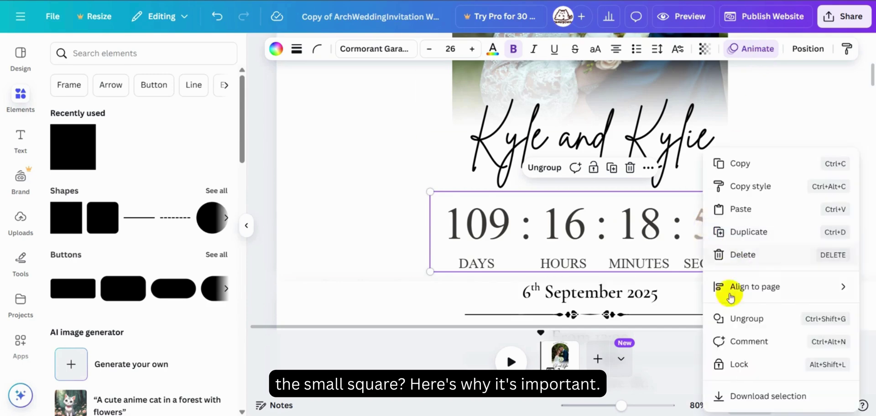
pyautogui.click(740, 316)
pyautogui.click(736, 183)
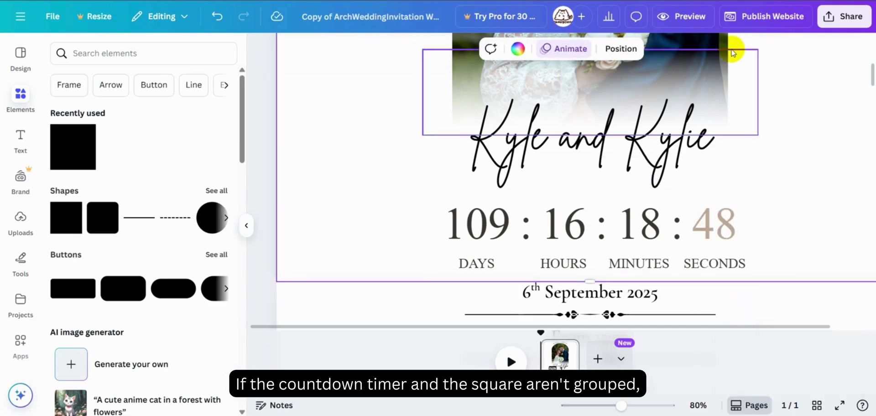
# Check the website preview twice, where the countdown logo briefly shows through.
pyautogui.click(691, 16)
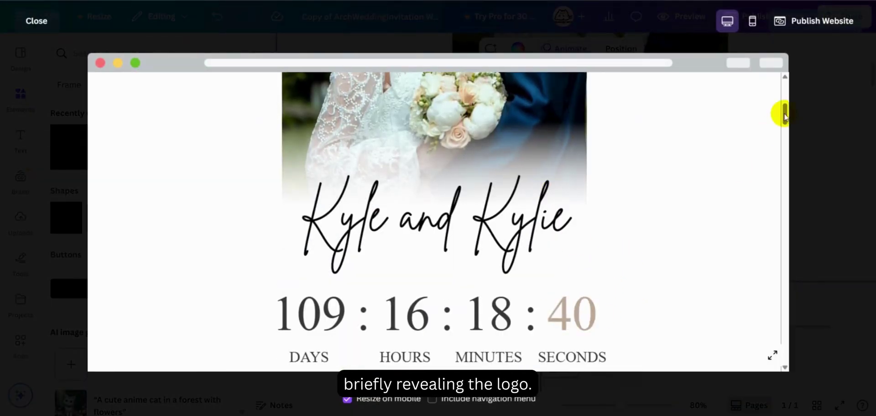
pyautogui.click(810, 65)
pyautogui.click(689, 16)
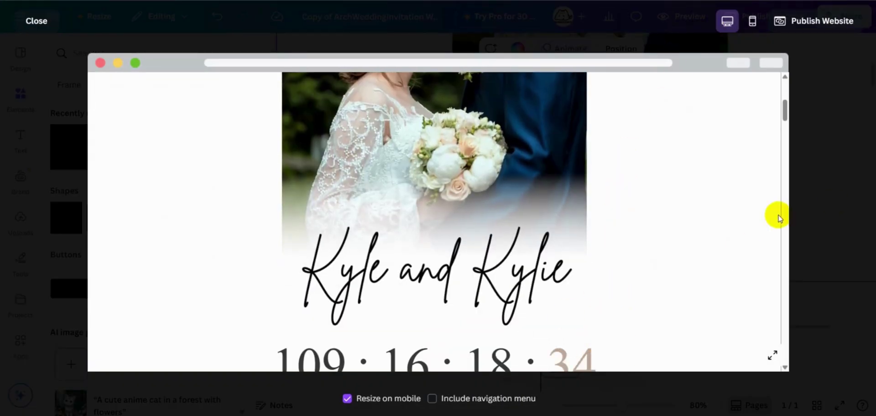
pyautogui.click(818, 196)
# Select both the countdown and the white square and group them together.
pyautogui.moveTo(749, 200); pyautogui.dragTo(725, 219)
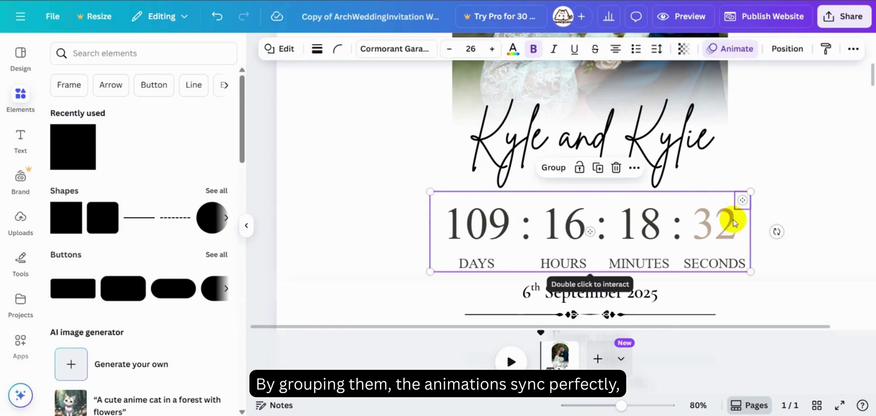
pyautogui.rightClick(713, 229)
pyautogui.click(755, 351)
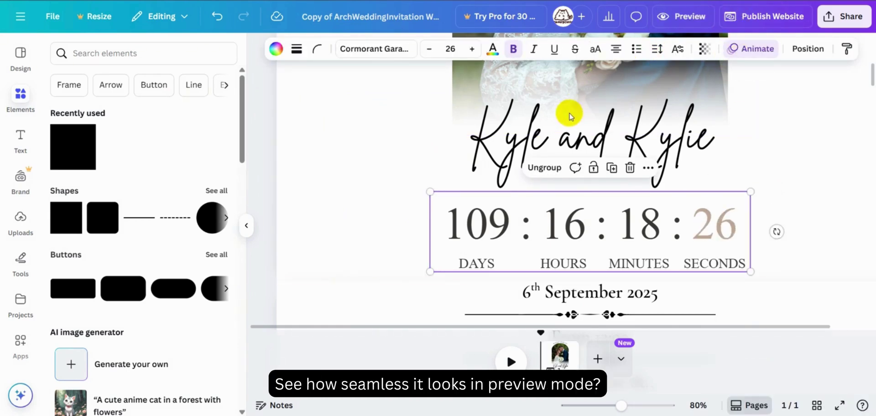
# Scroll through the website preview to confirm the logo is hidden, then close it.
pyautogui.scroll(-5, 577, 139)
pyautogui.scroll(-3, 616, 210)
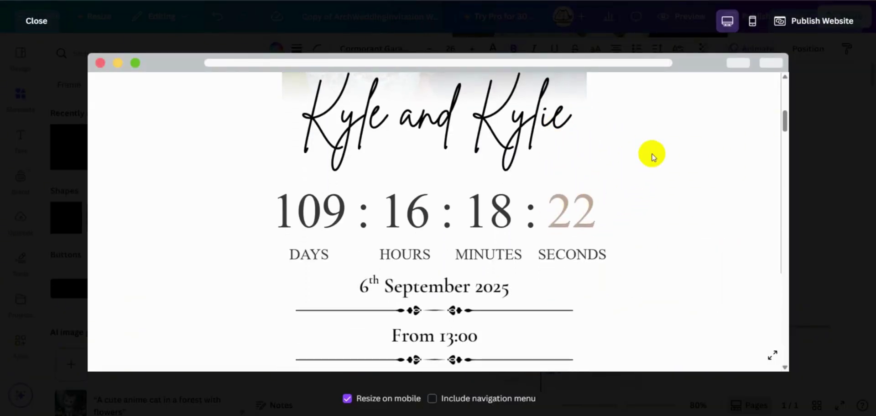
pyautogui.click(805, 165)
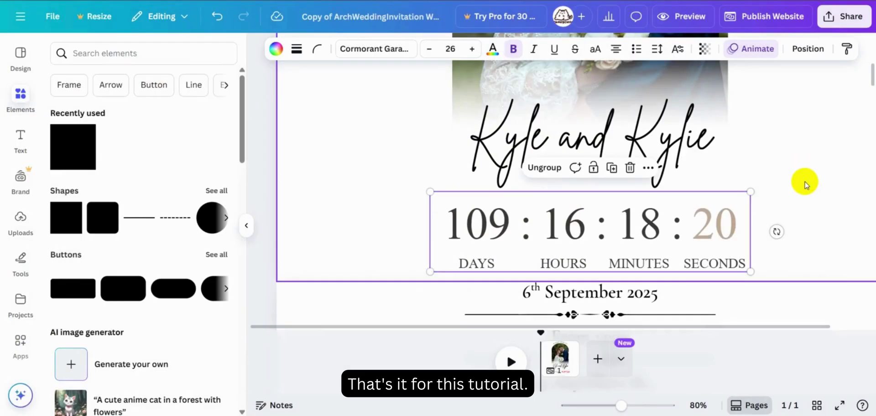
pyautogui.scroll(-2, 730, 256)
# Show the website preview in mobile view and scroll through the phone-sized invitation.
pyautogui.moveTo(619, 405); pyautogui.dragTo(614, 406)
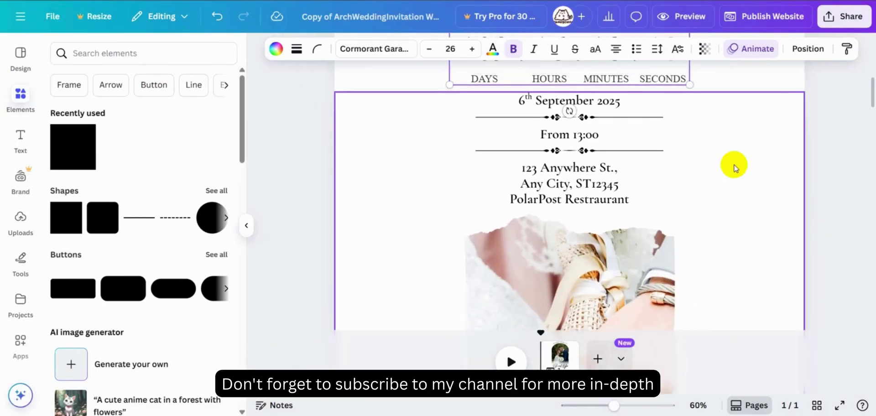
pyautogui.scroll(5, 734, 178)
pyautogui.scroll(-7, 691, 169)
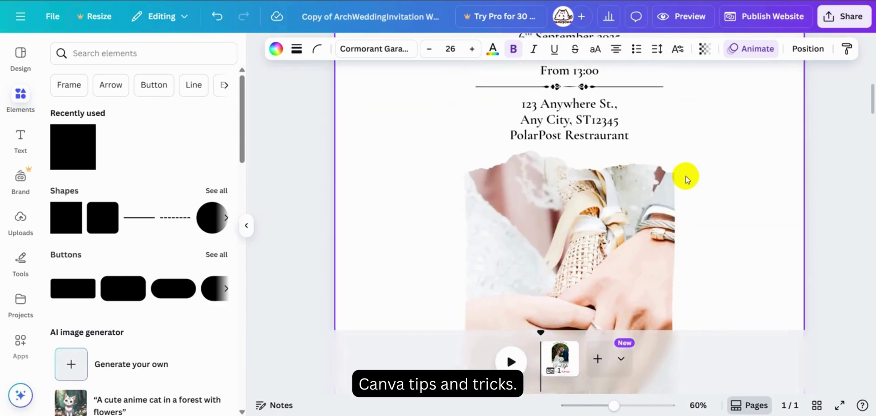
pyautogui.scroll(4, 686, 179)
pyautogui.click(700, 23)
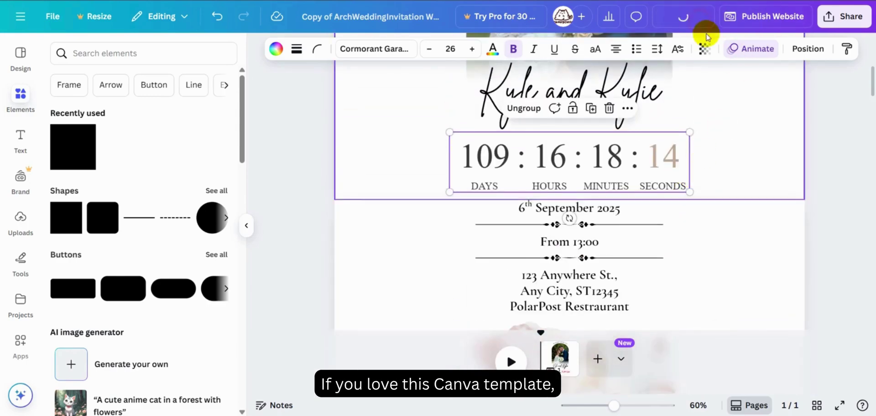
pyautogui.click(754, 21)
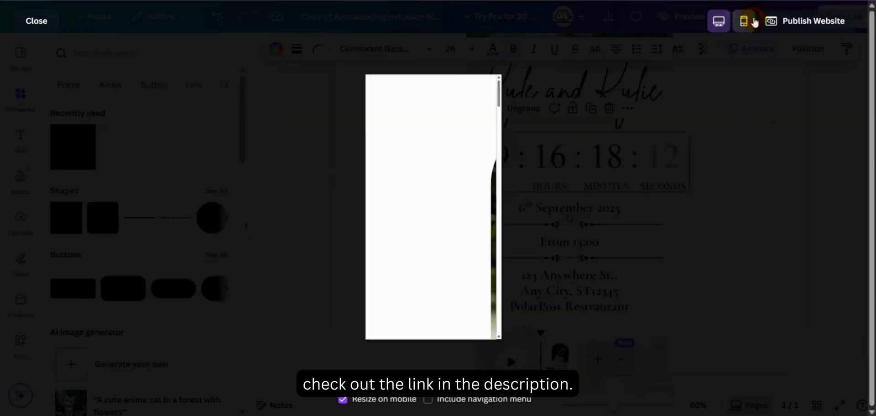
pyautogui.scroll(-3, 416, 149)
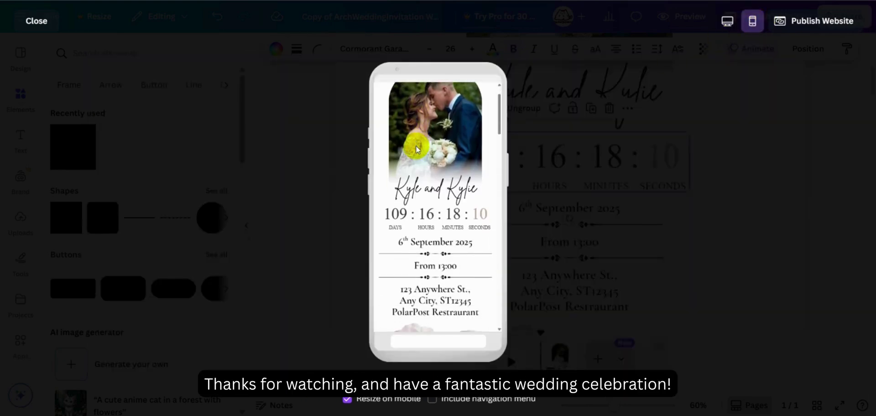